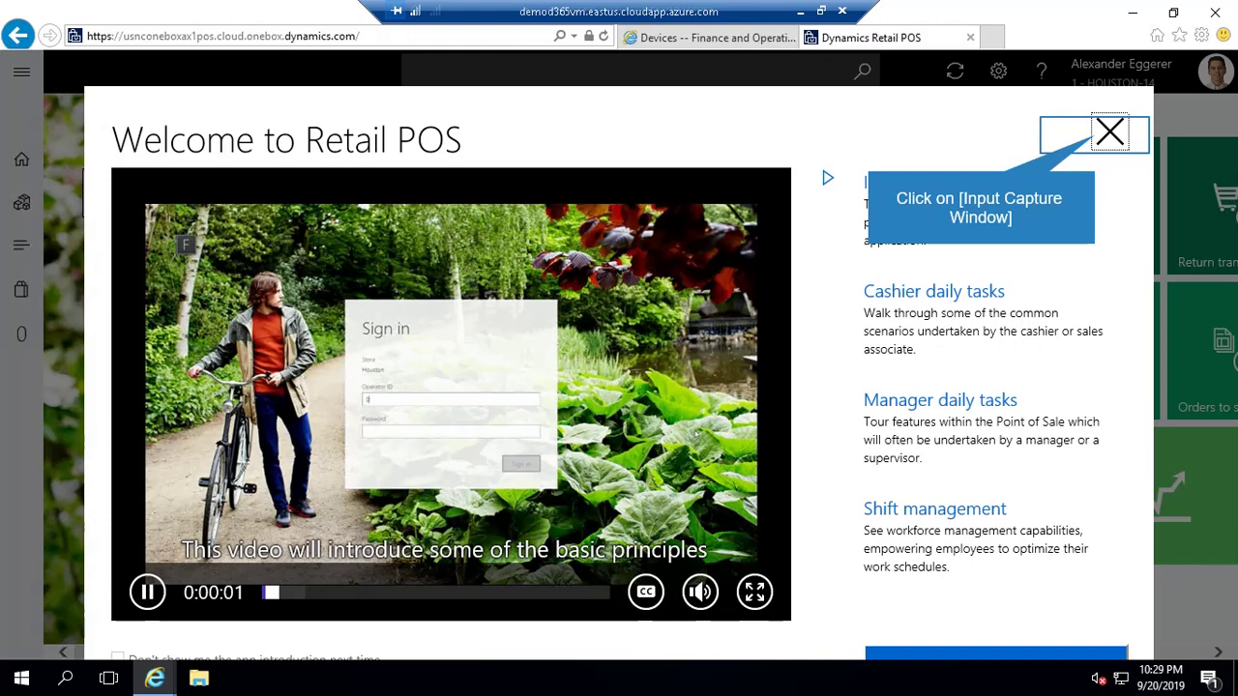
- Close the Welcome introduction screen
{"action": "left_click", "coordinate": [1110, 133]}
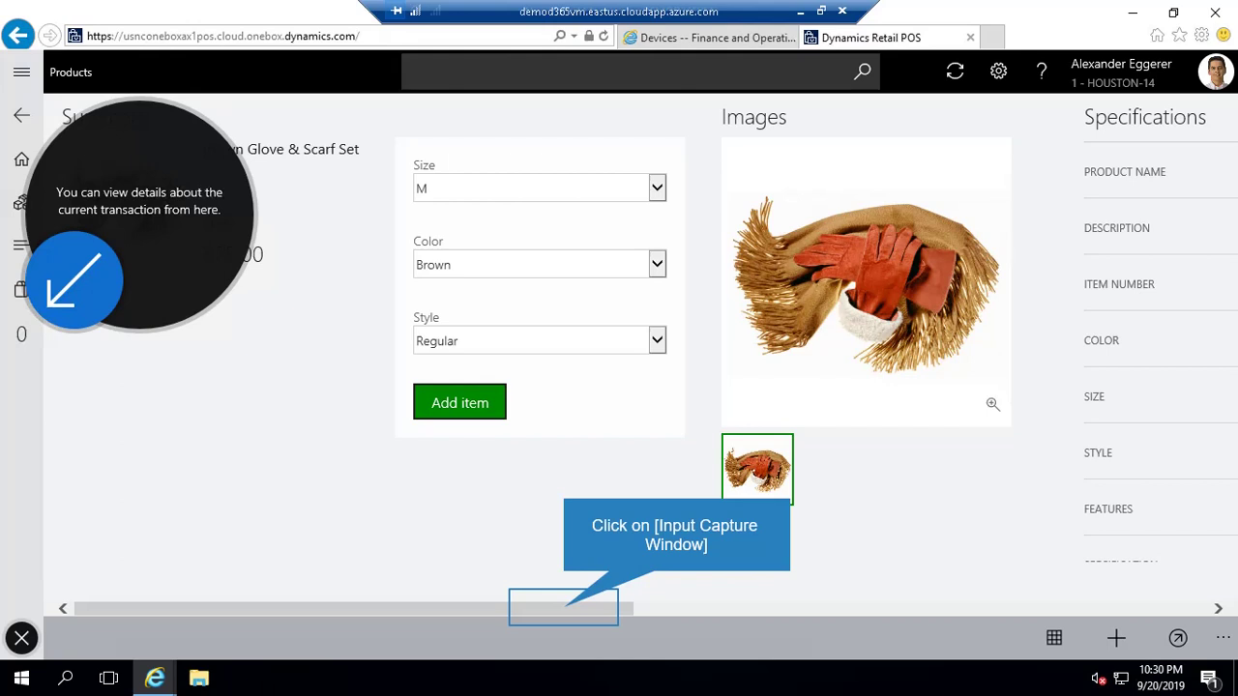
{"action": "left_click_drag", "start_coordinate": [564, 609], "coordinate": [782, 629]}
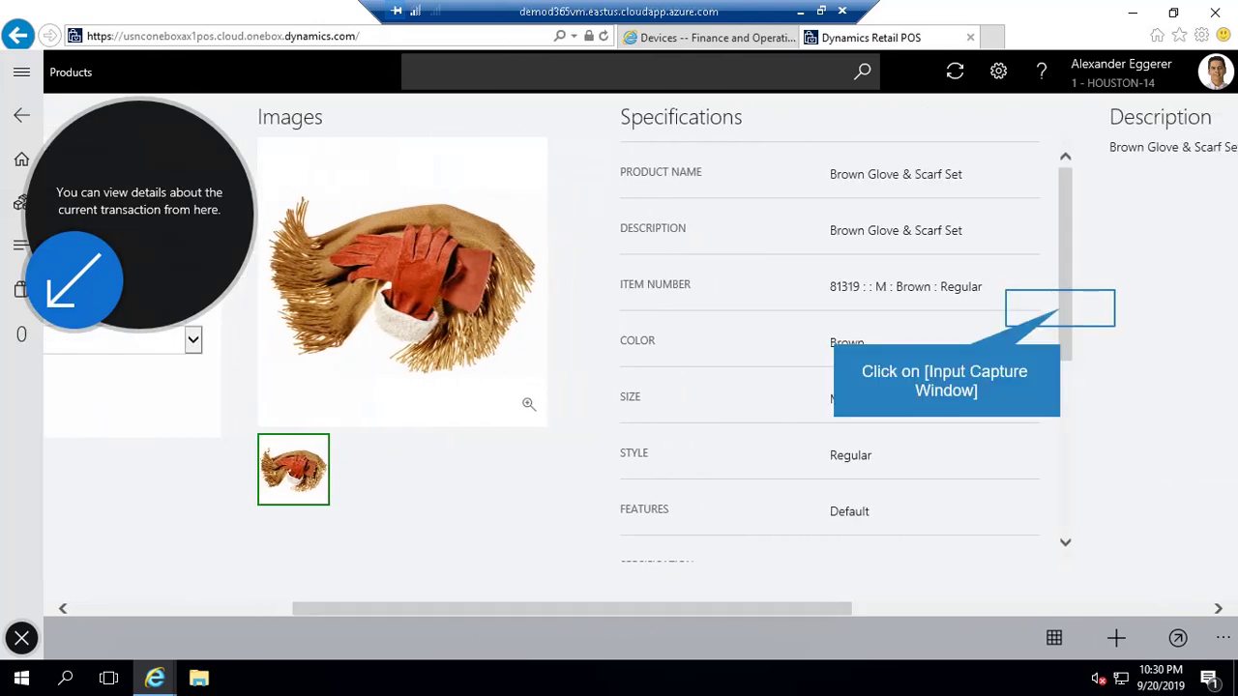
{"action": "left_click_drag", "start_coordinate": [1067, 350], "coordinate": [1052, 257]}
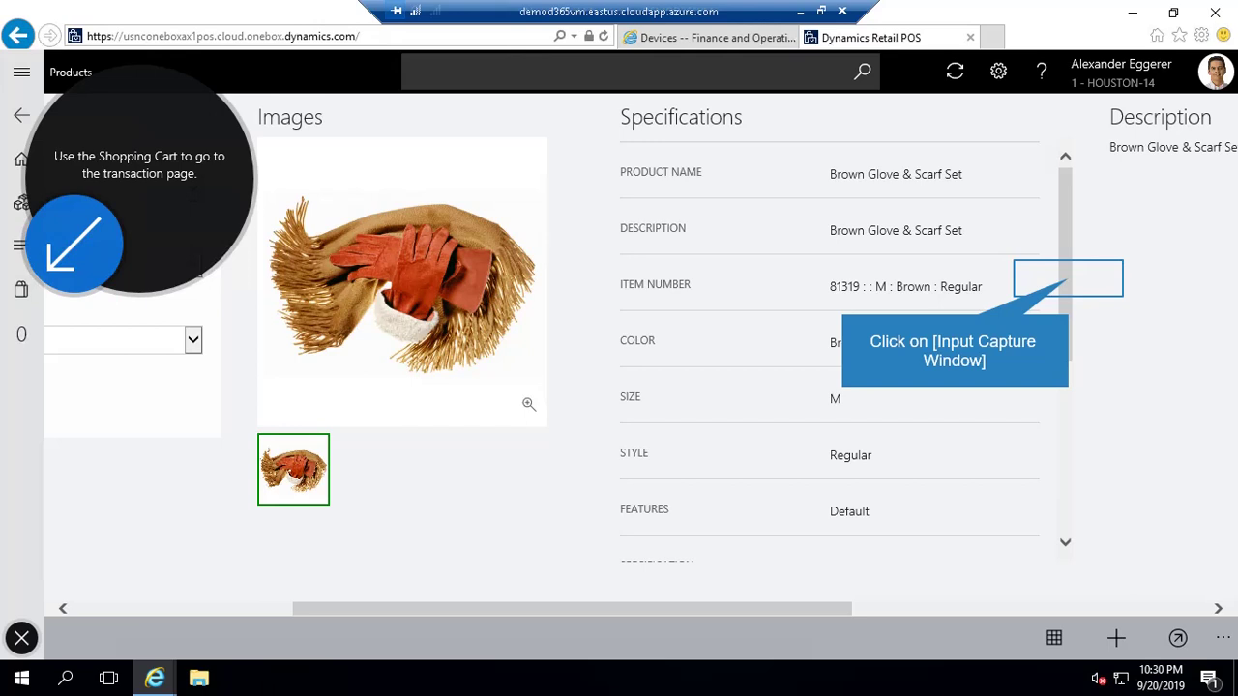
{"action": "left_click_drag", "start_coordinate": [1061, 351], "coordinate": [1025, 520]}
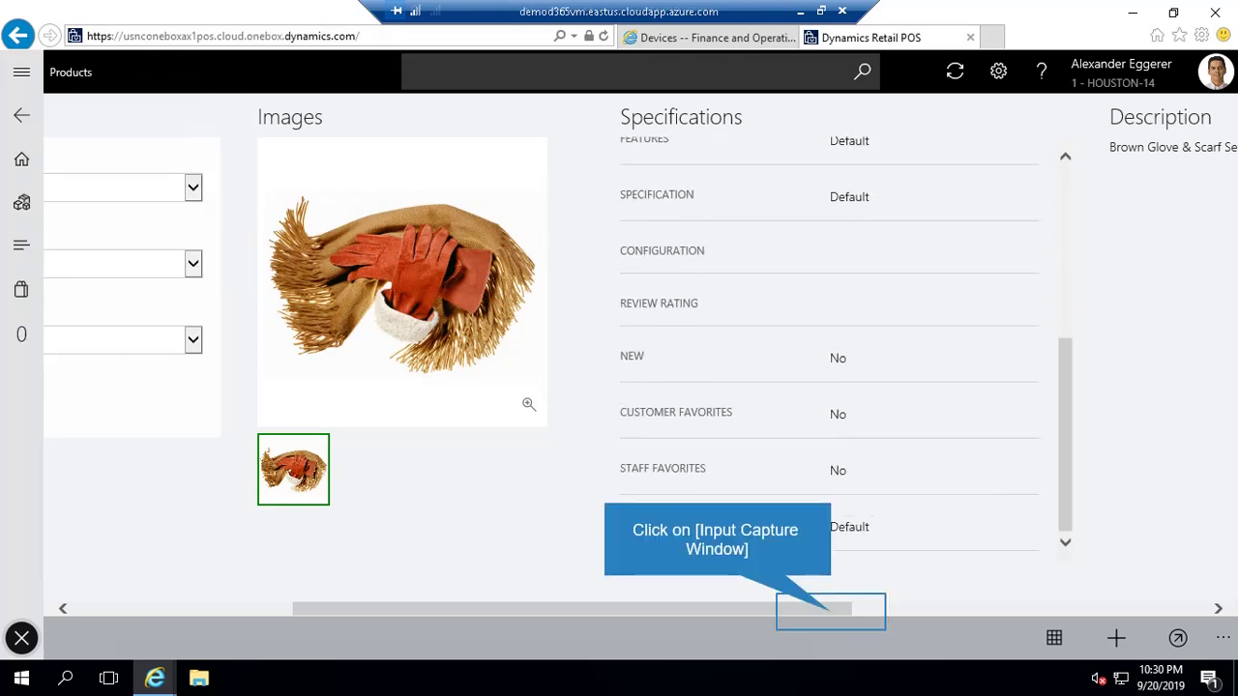
{"action": "left_click_drag", "start_coordinate": [937, 605], "coordinate": [1233, 601]}
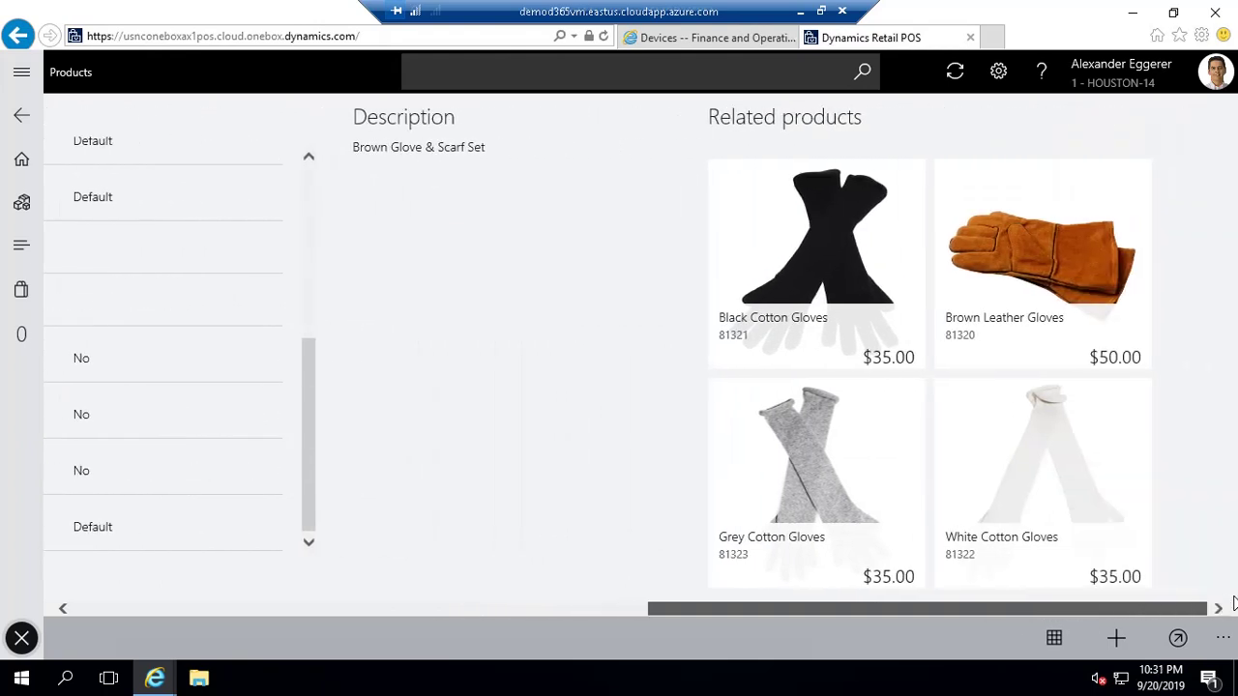
{"action": "left_click_drag", "start_coordinate": [942, 610], "coordinate": [122, 525]}
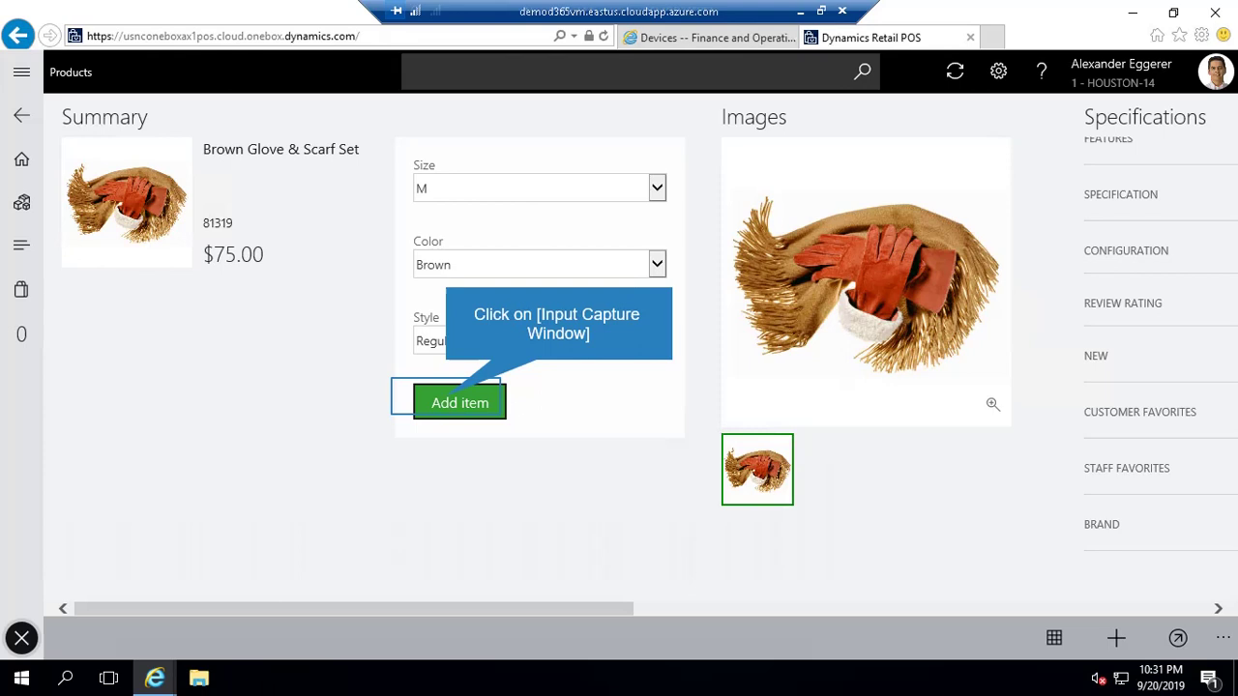
- Add the Brown Glove & Scarf Set to the sale and bring up the product category list
{"action": "left_click", "coordinate": [459, 403]}
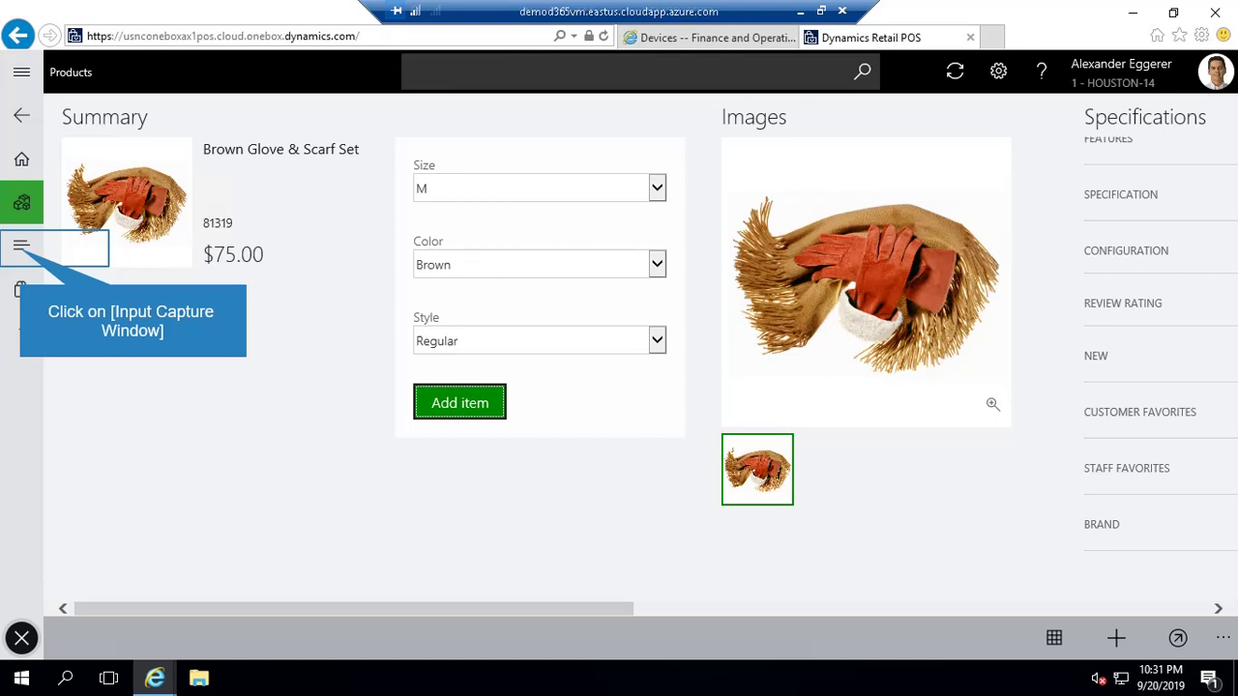
{"action": "left_click", "coordinate": [21, 245]}
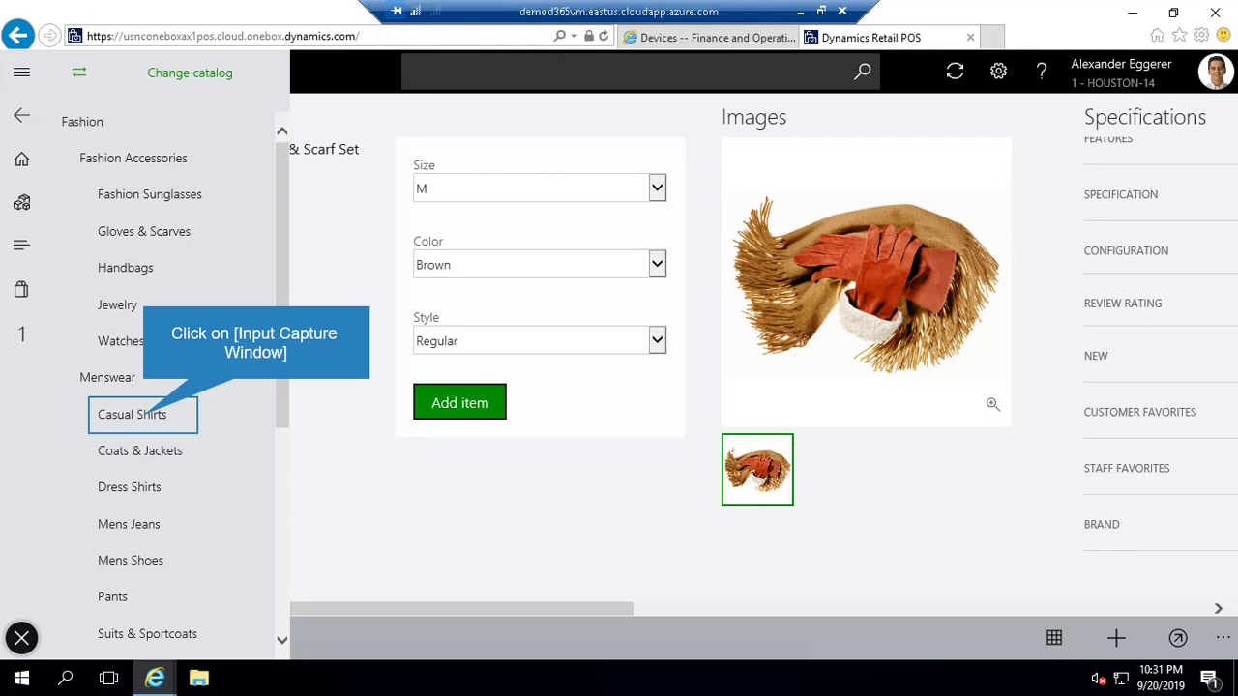
- From Casual Shirts, add the Plaid Shirt in size 36, Regular style to the sale
{"action": "left_click", "coordinate": [142, 414]}
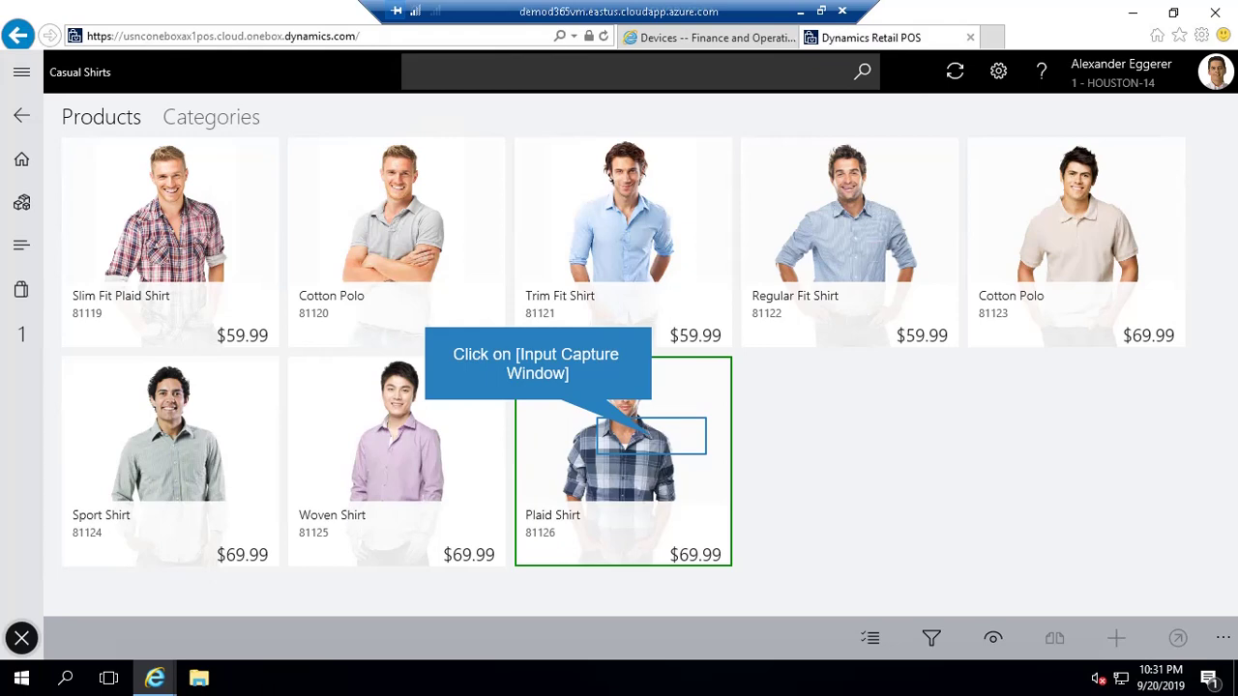
{"action": "left_click", "coordinate": [651, 436]}
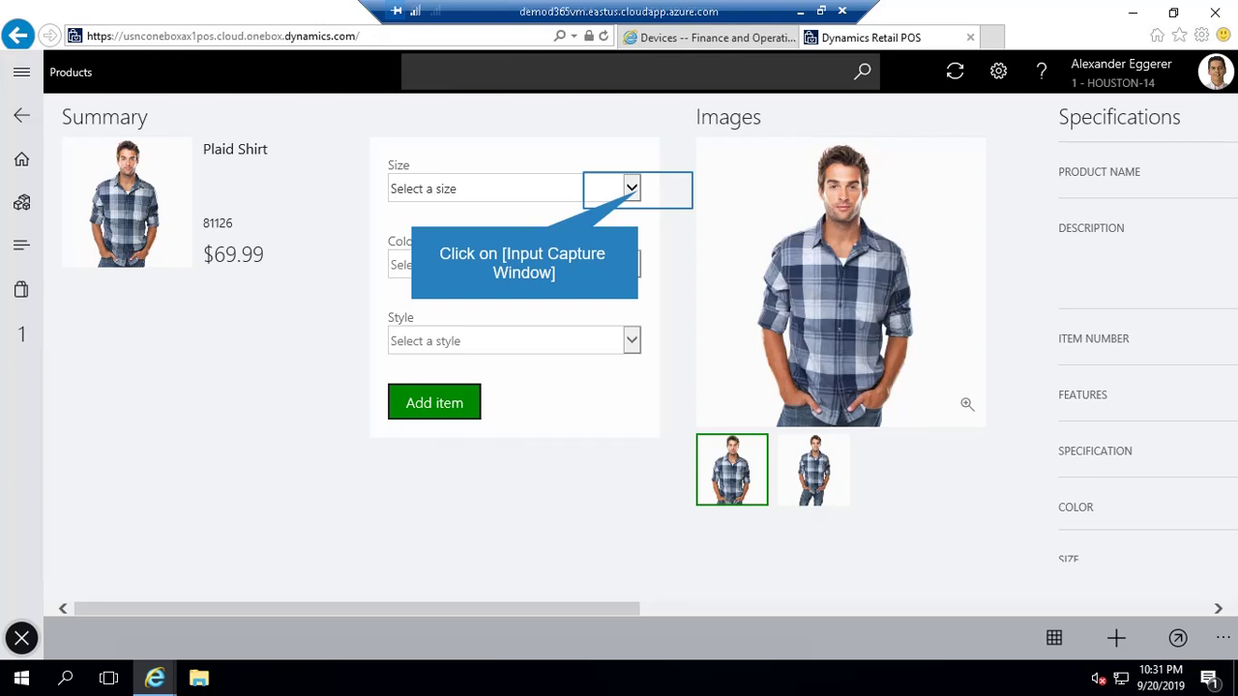
{"action": "left_click", "coordinate": [631, 189]}
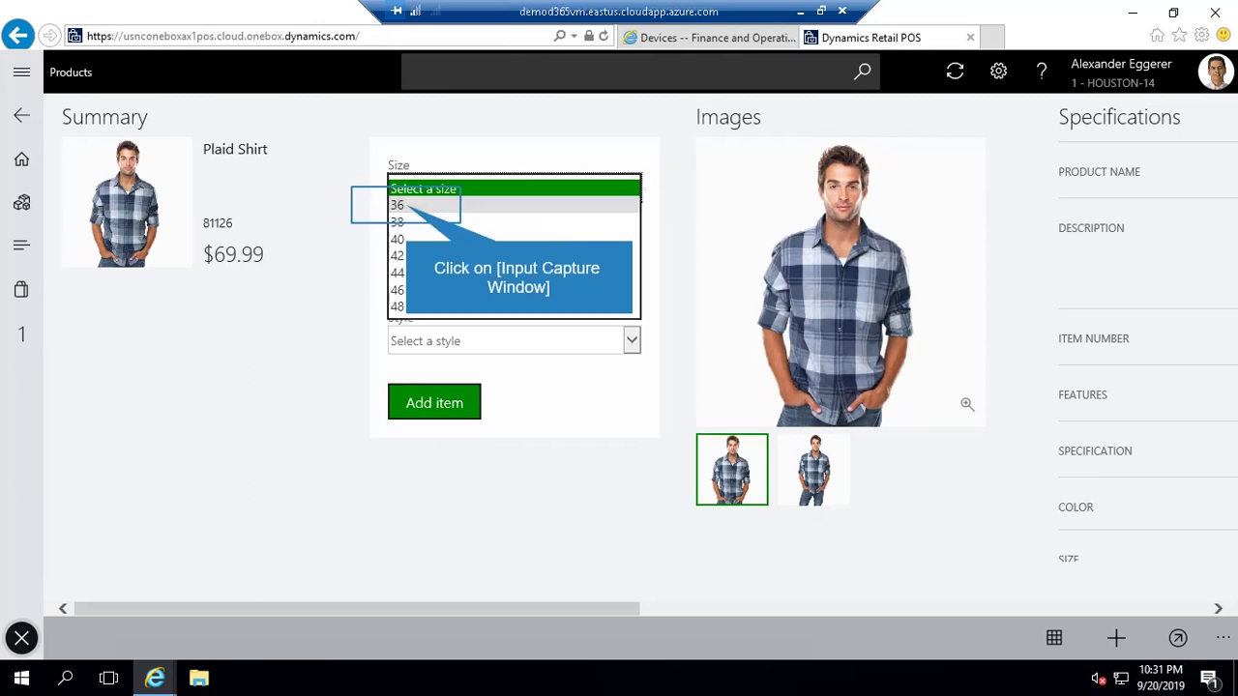
{"action": "left_click", "coordinate": [405, 205]}
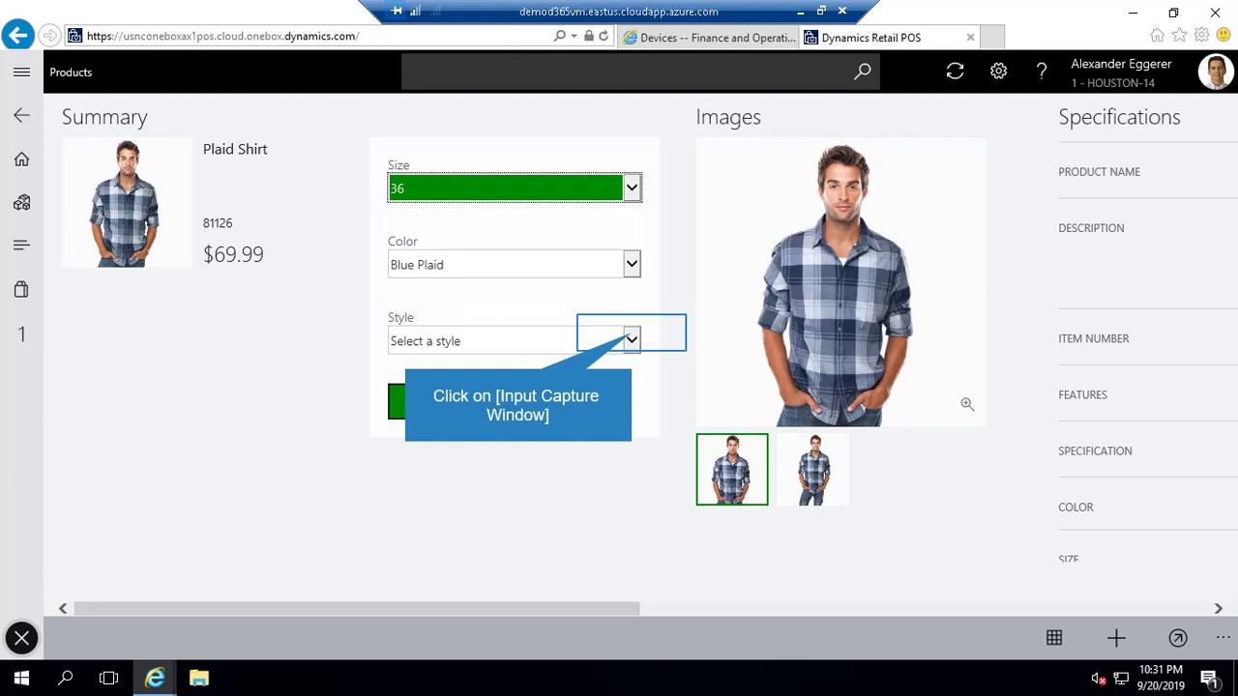
{"action": "left_click", "coordinate": [632, 341]}
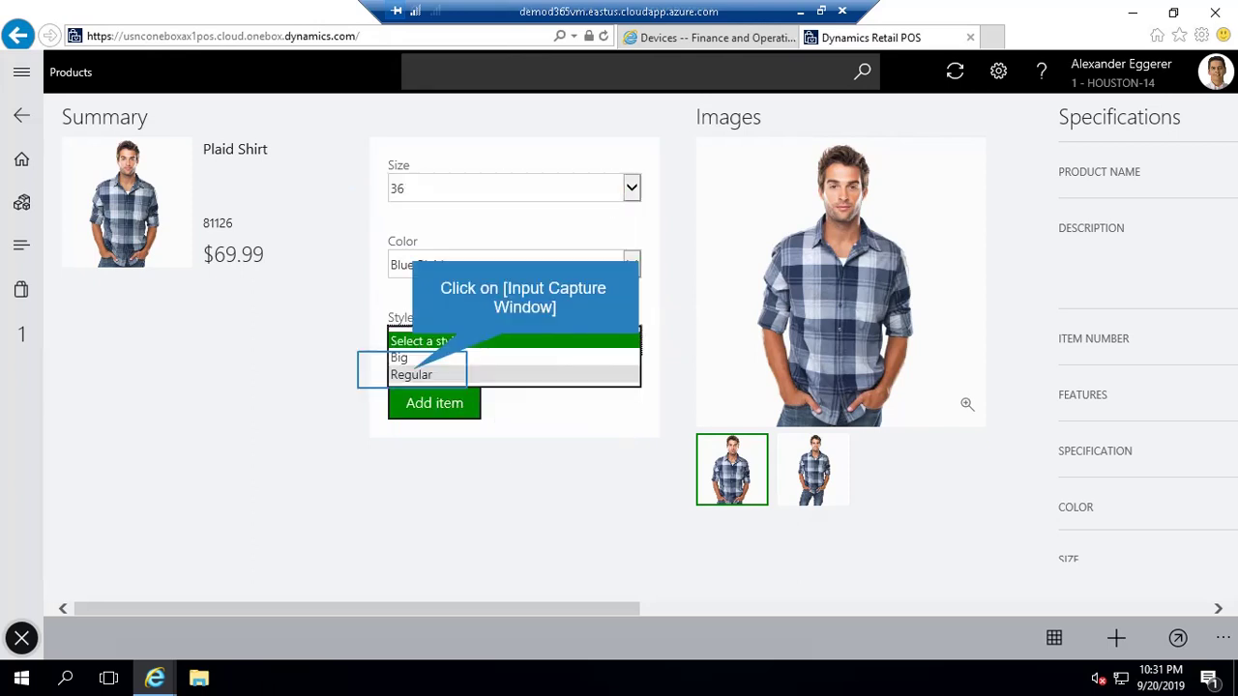
{"action": "left_click", "coordinate": [411, 374]}
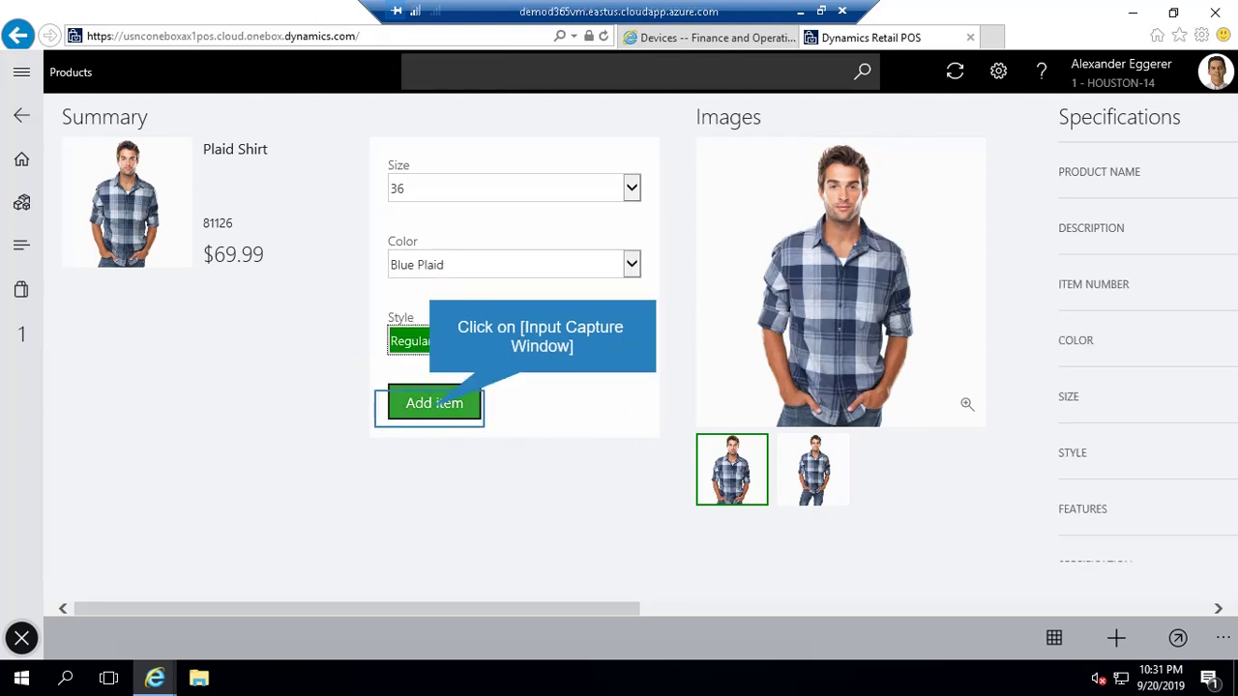
{"action": "left_click", "coordinate": [435, 402]}
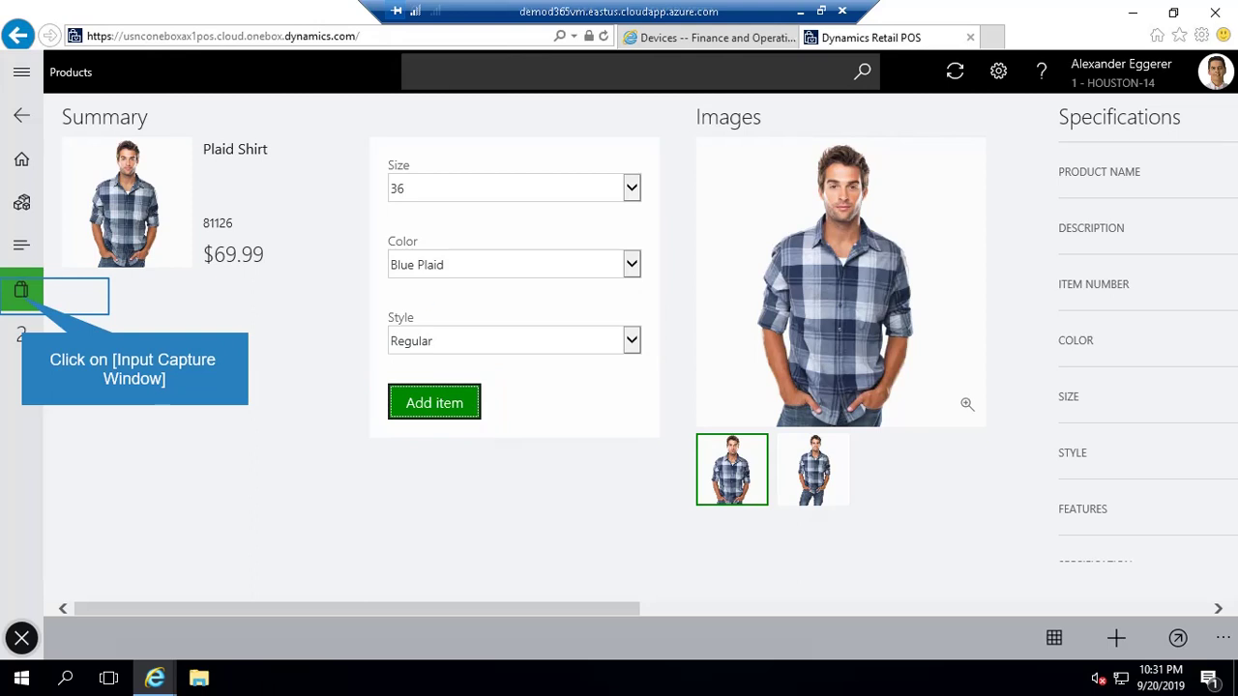
{"action": "left_click", "coordinate": [21, 291]}
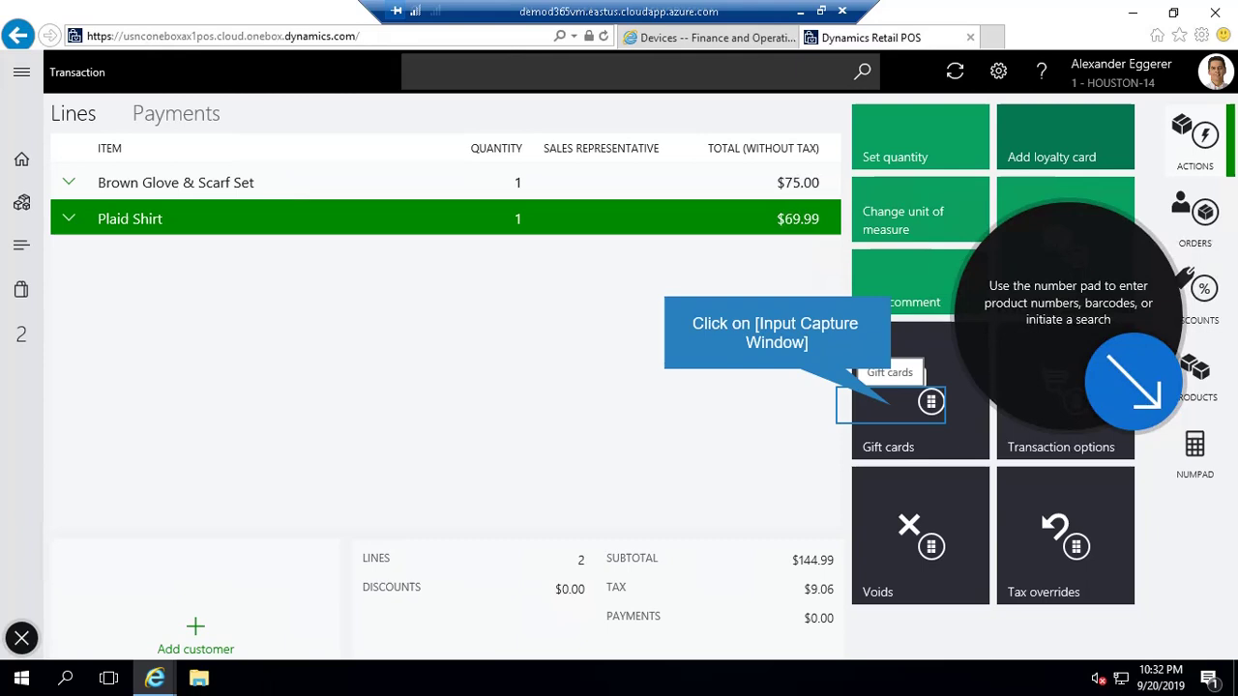
- Issue a new $1,000.00 gift card on the sale, then return to the main Actions tiles
{"action": "left_click", "coordinate": [890, 404]}
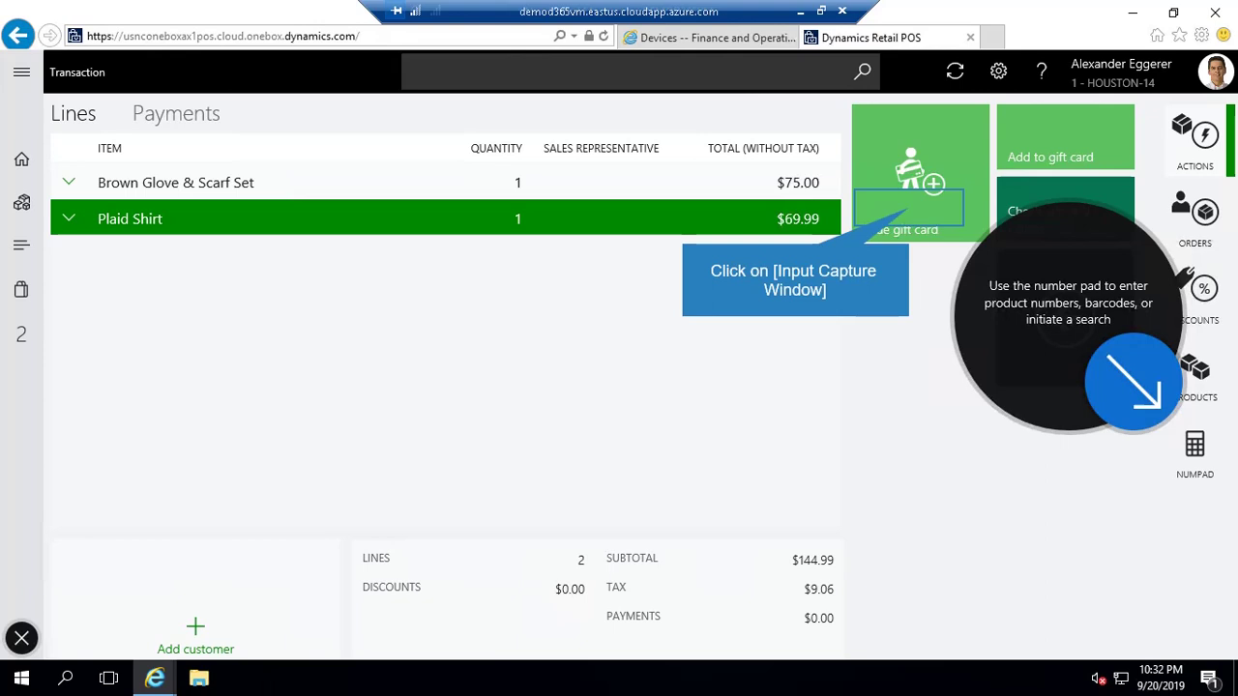
{"action": "left_click", "coordinate": [909, 206]}
{"action": "type", "text": "10000"}
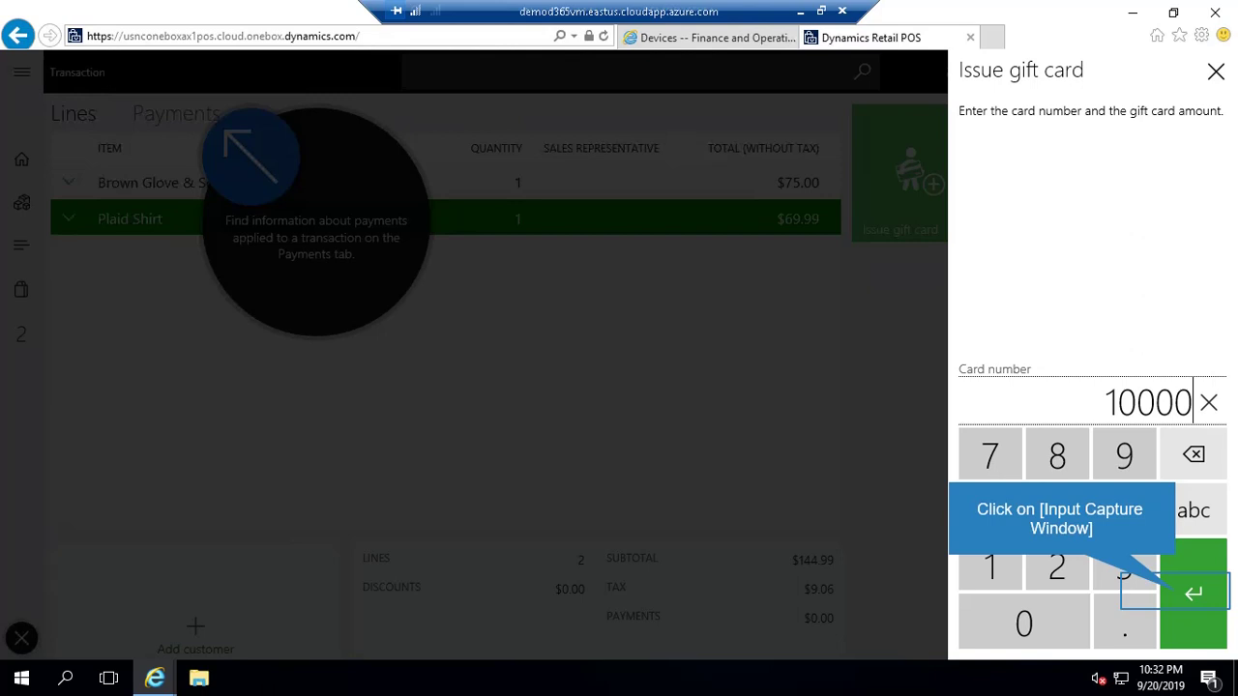
{"action": "key", "text": "Return"}
{"action": "type", "text": "1000"}
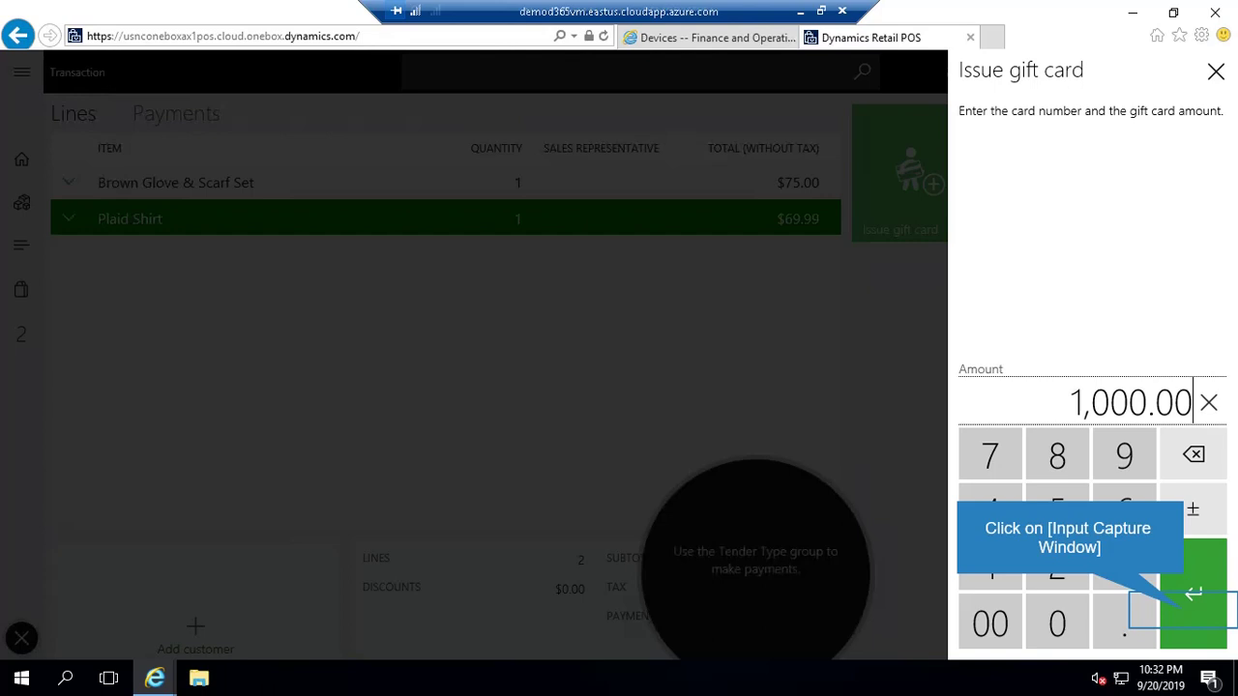
{"action": "key", "text": "Return"}
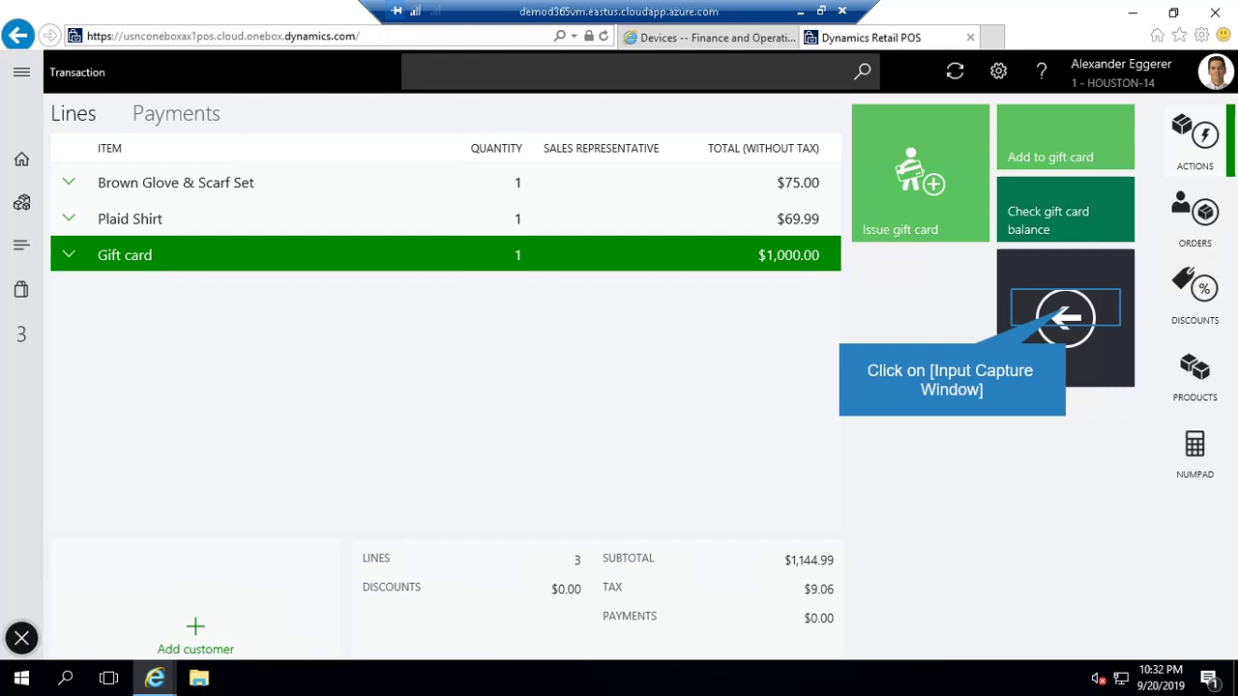
{"action": "left_click", "coordinate": [1065, 316]}
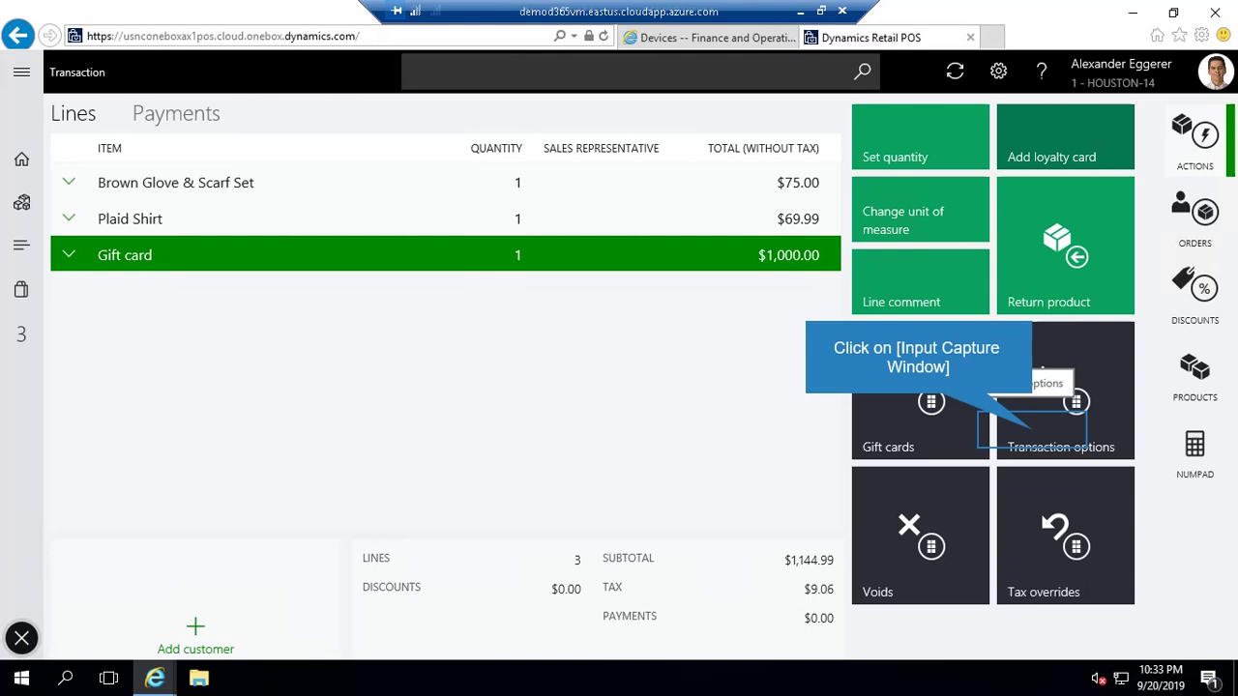
{"action": "left_click", "coordinate": [1061, 416]}
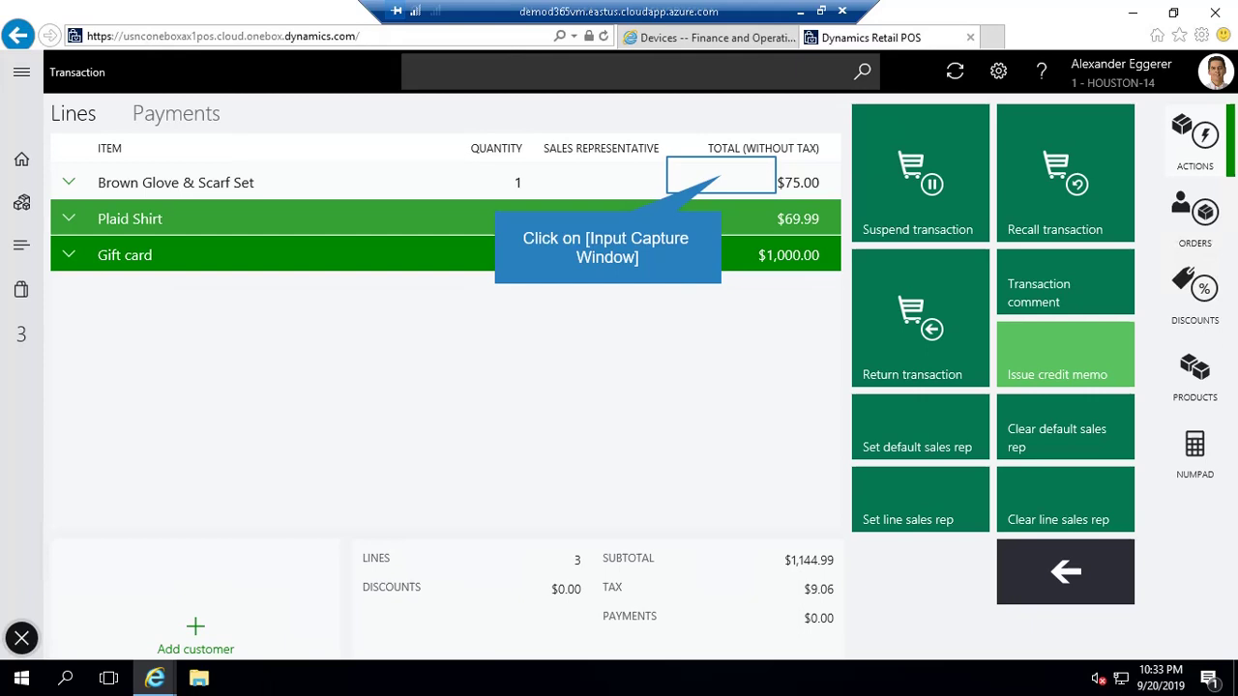
{"action": "left_click", "coordinate": [721, 177]}
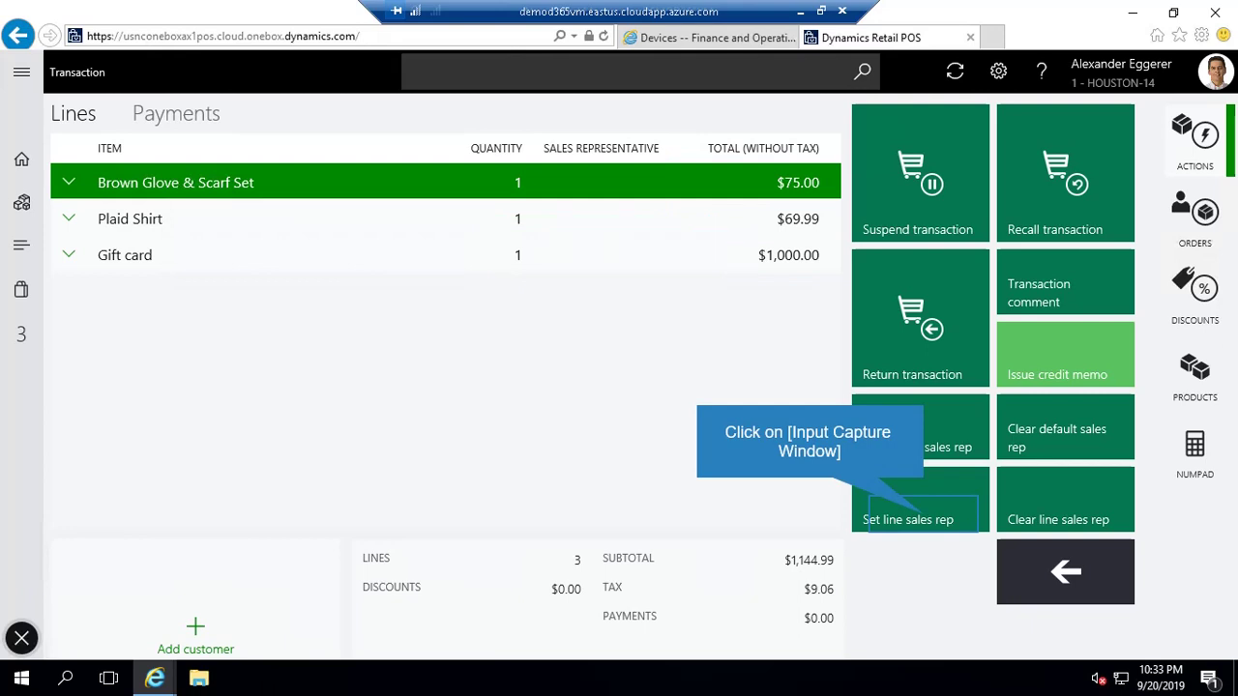
{"action": "left_click", "coordinate": [907, 519]}
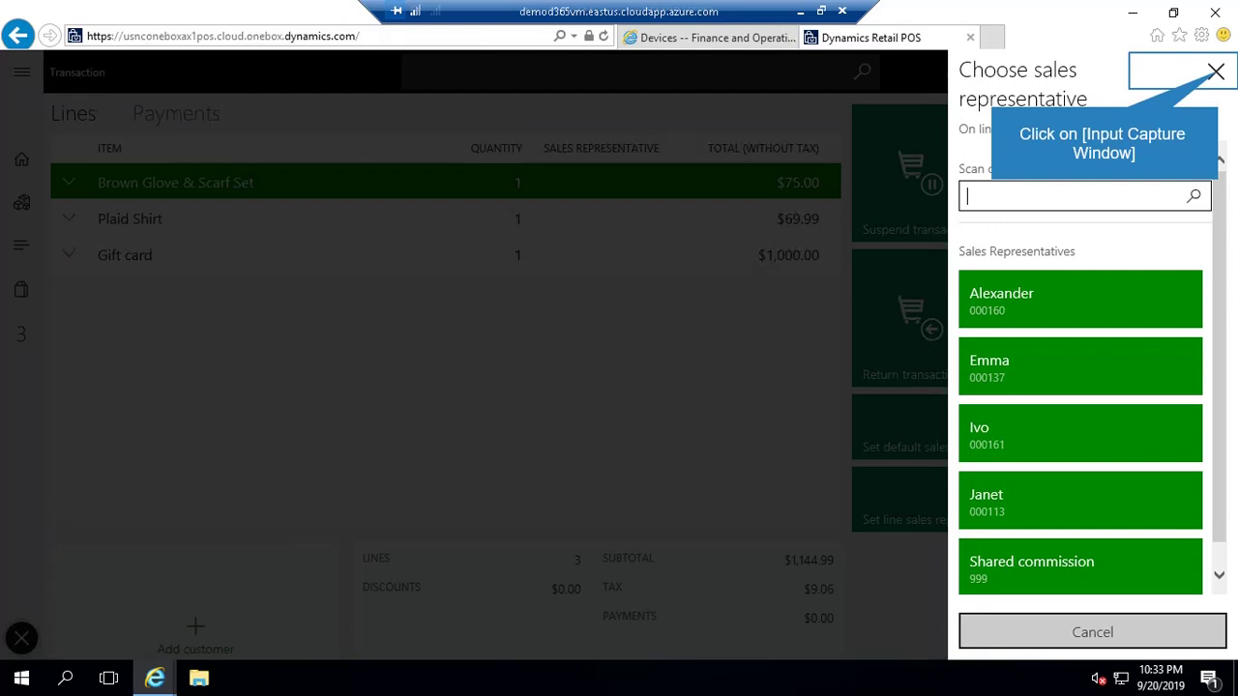
{"action": "key", "text": "Escape"}
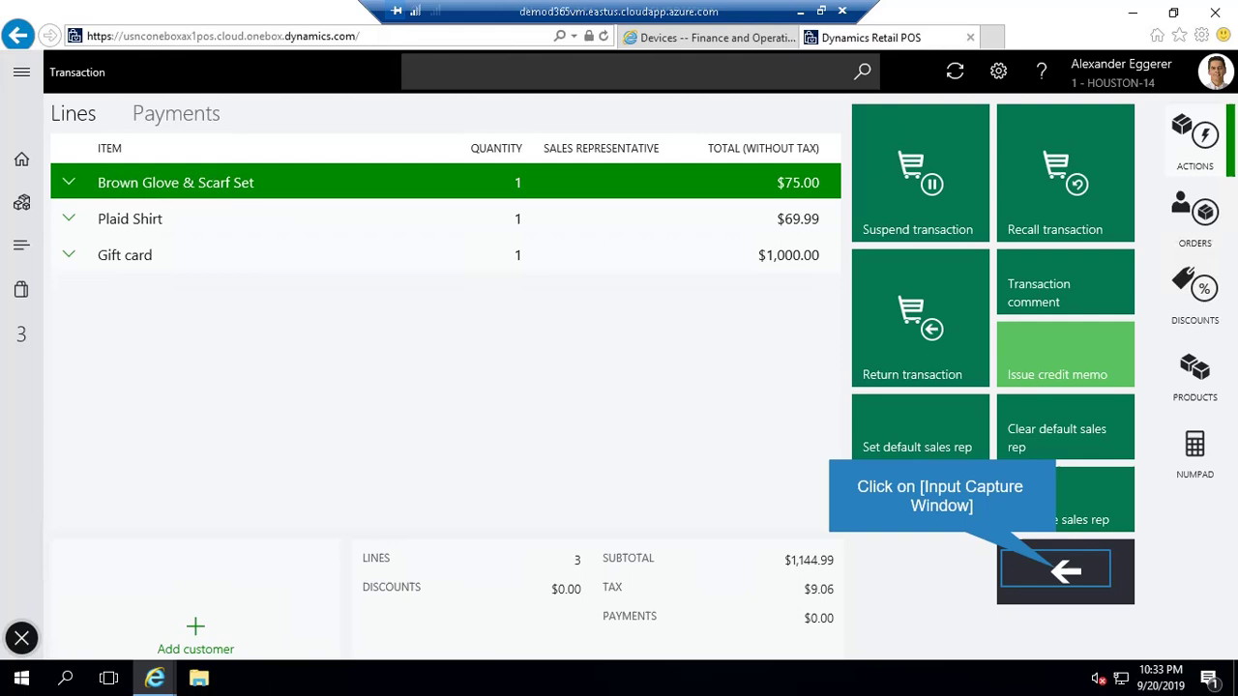
{"action": "key", "text": "Escape"}
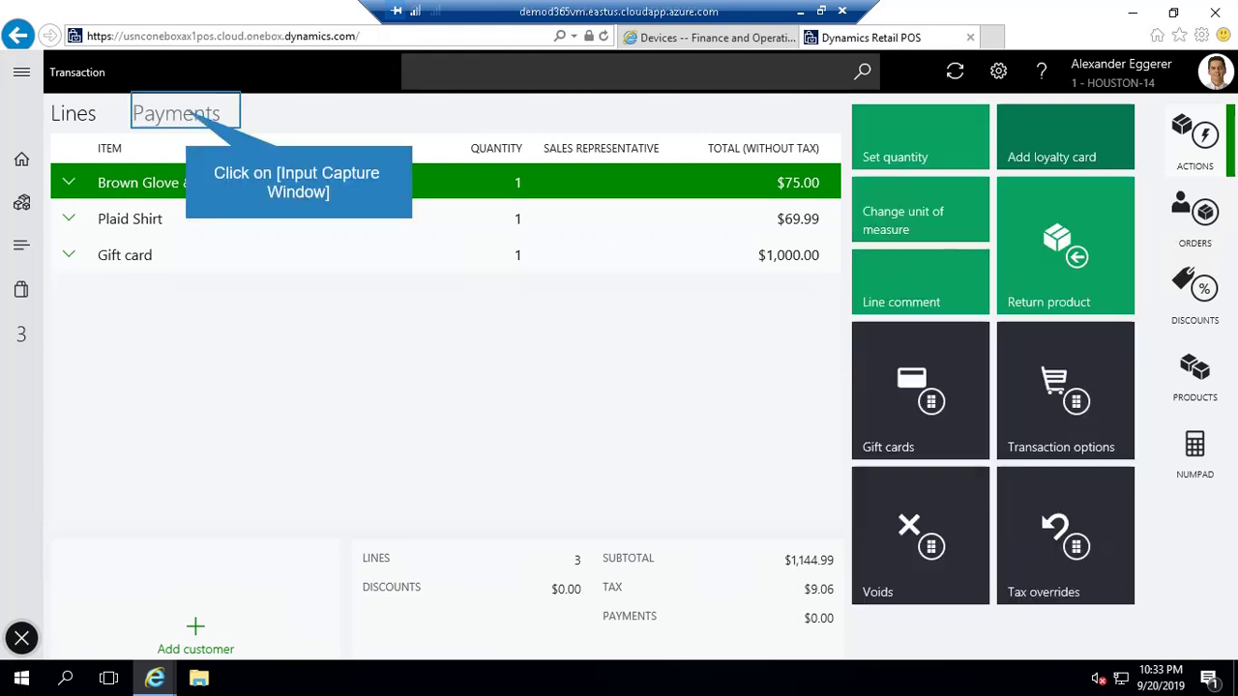
- Open the Payments view and its payment method list for the three-item sale
{"action": "left_click", "coordinate": [176, 114]}
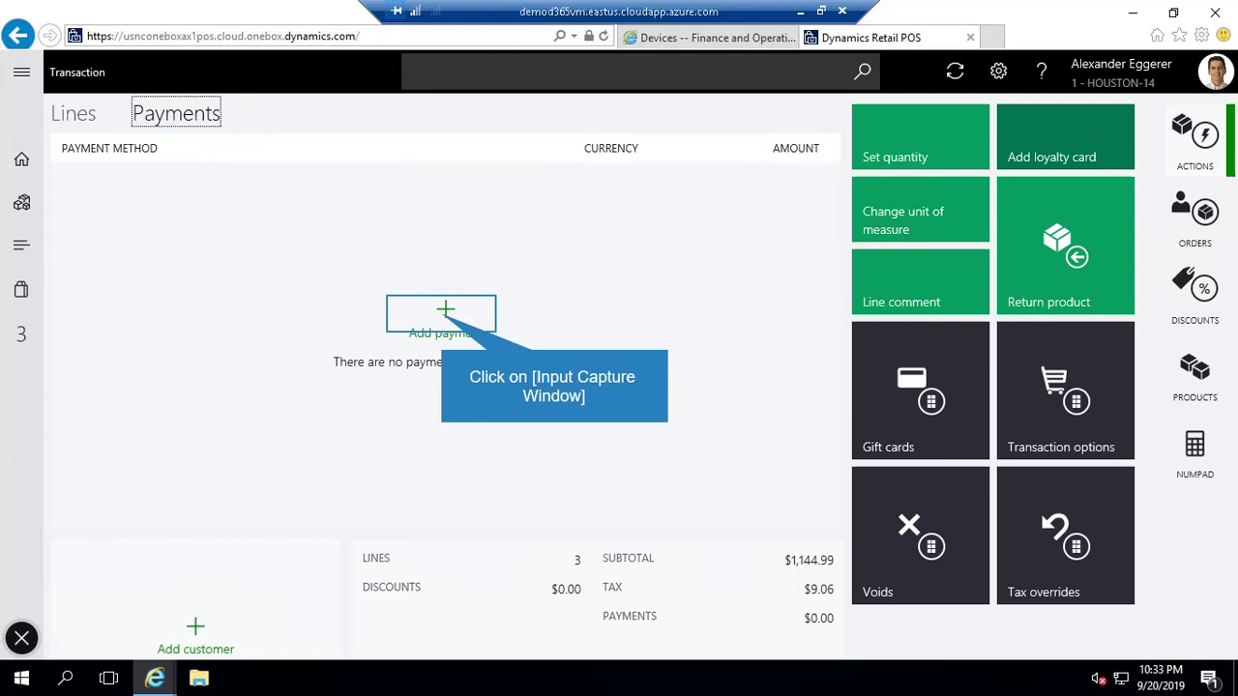
{"action": "left_click", "coordinate": [441, 313]}
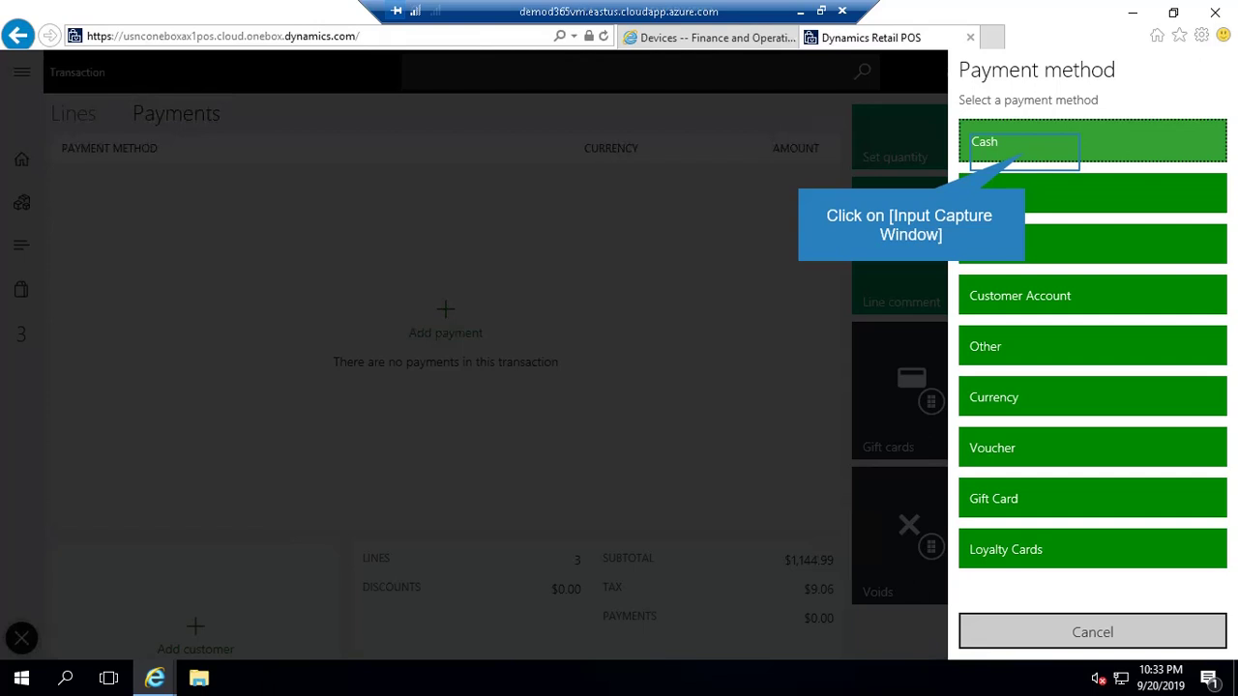
- Pay $1,200.00 in cash and dismiss the $45.95 change due and printer messages
{"action": "left_click", "coordinate": [1024, 152]}
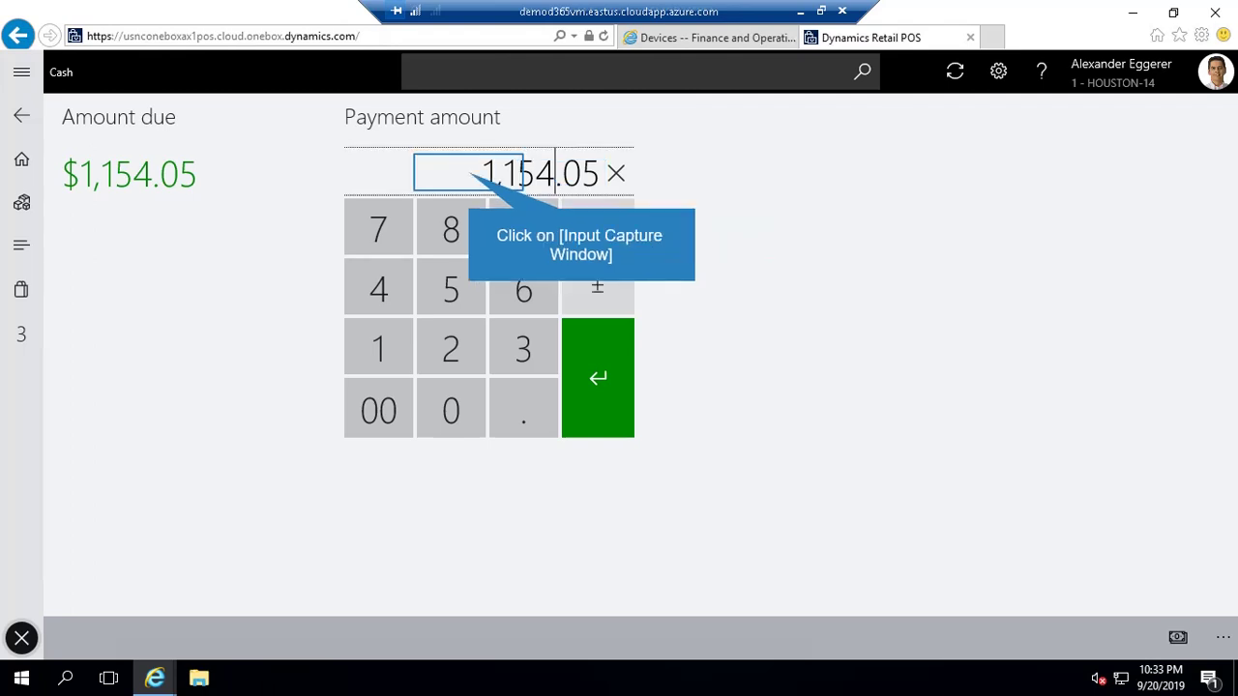
{"action": "type", "text": "1200"}
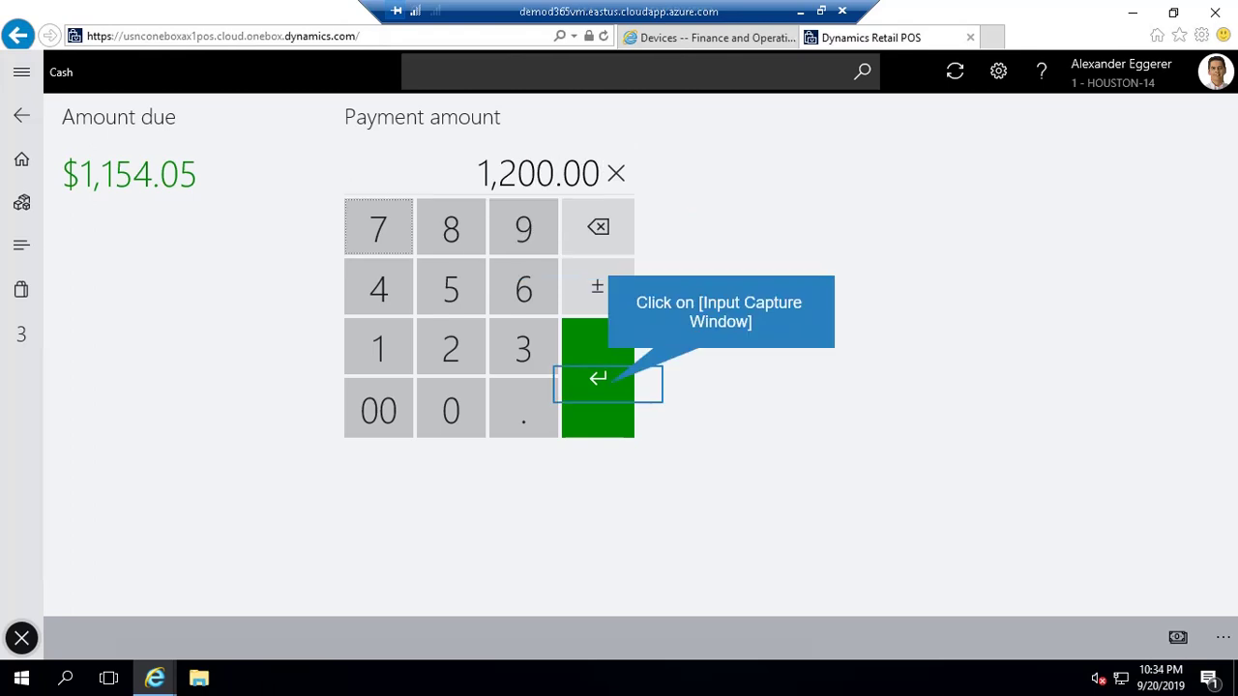
{"action": "key", "text": "Return"}
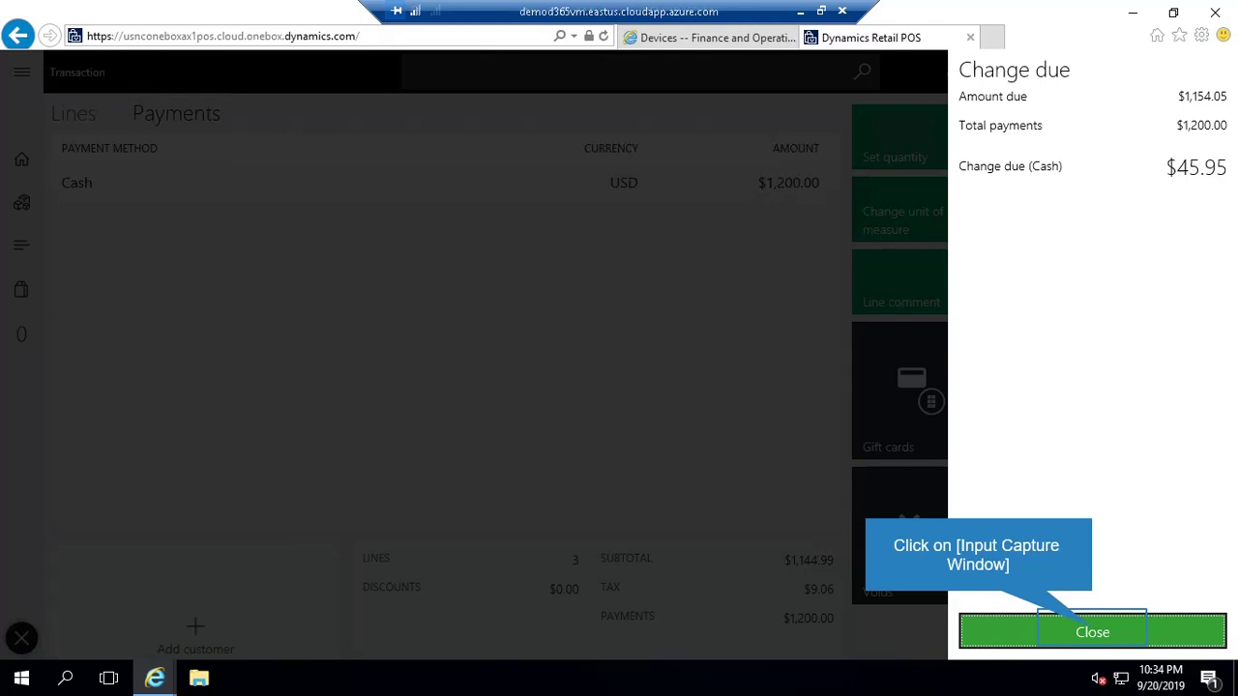
{"action": "left_click", "coordinate": [1092, 632]}
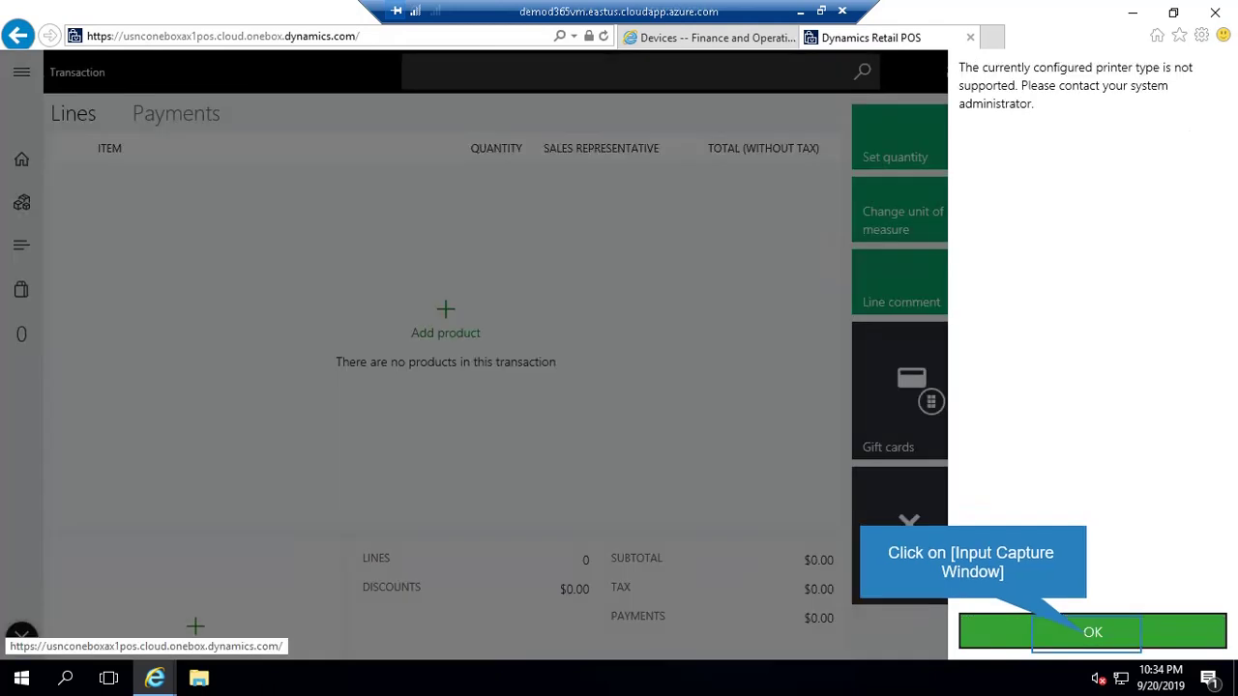
{"action": "left_click", "coordinate": [1092, 632]}
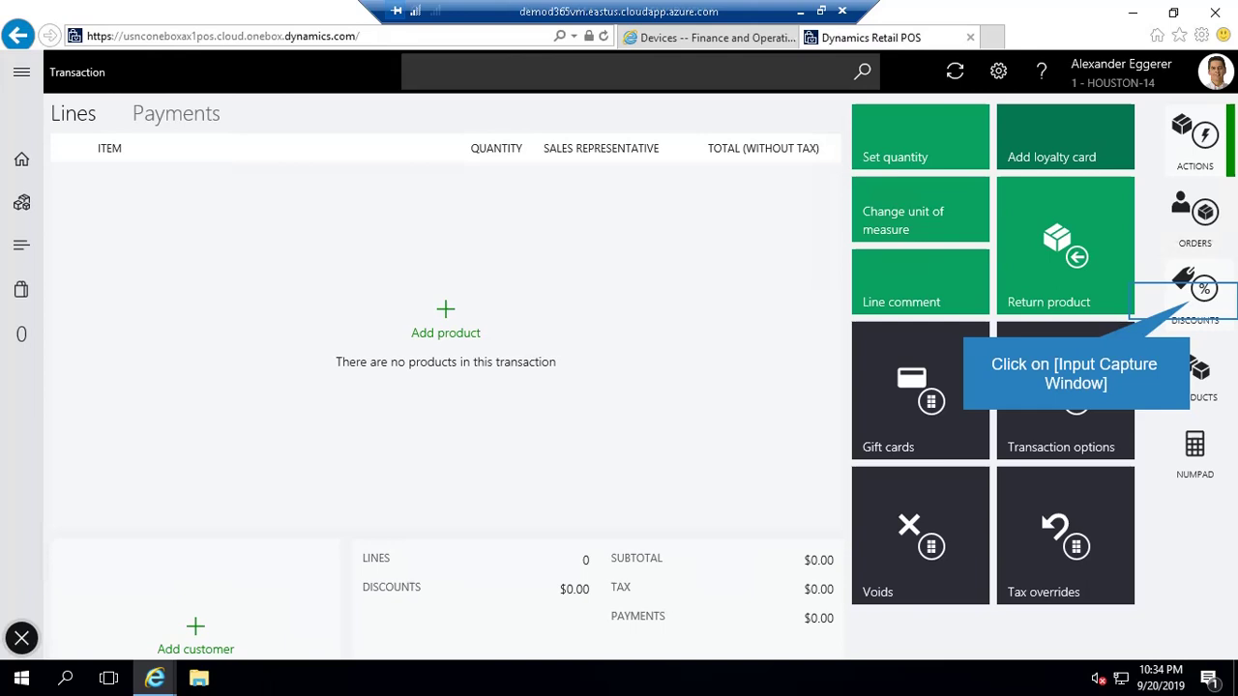
- Switch from the Discounts side tab to the Orders side tab to show order tiles
{"action": "left_click", "coordinate": [1196, 290]}
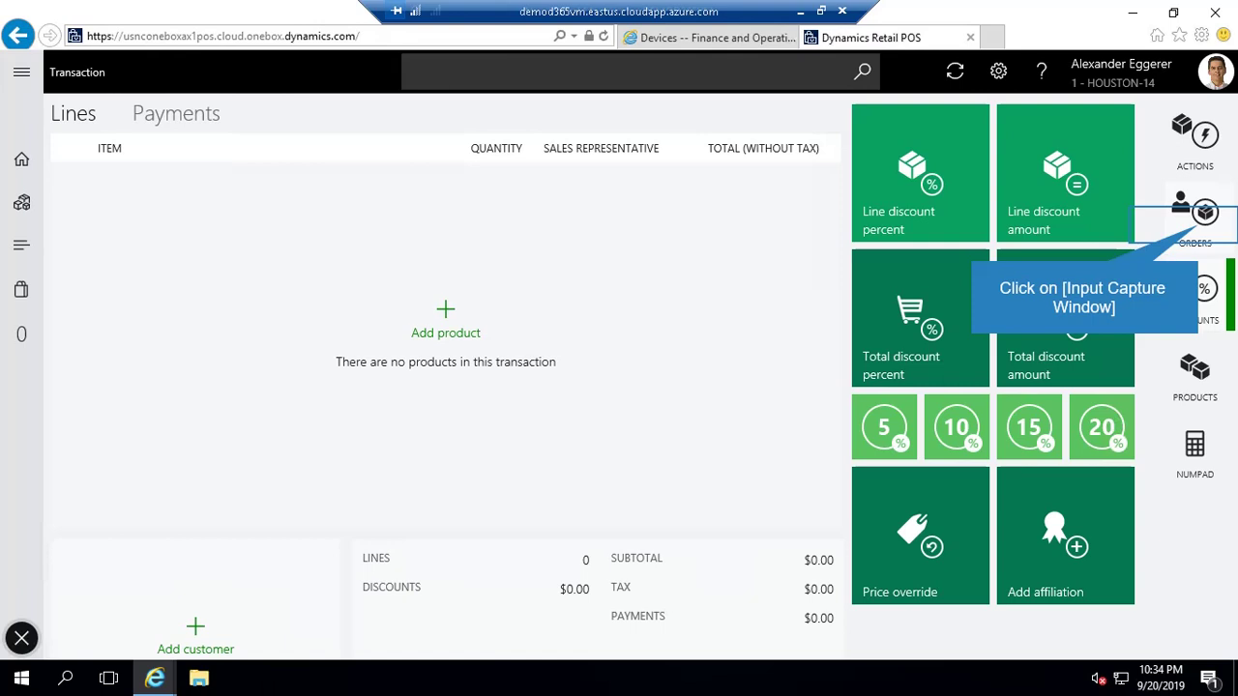
{"action": "left_click", "coordinate": [1195, 214]}
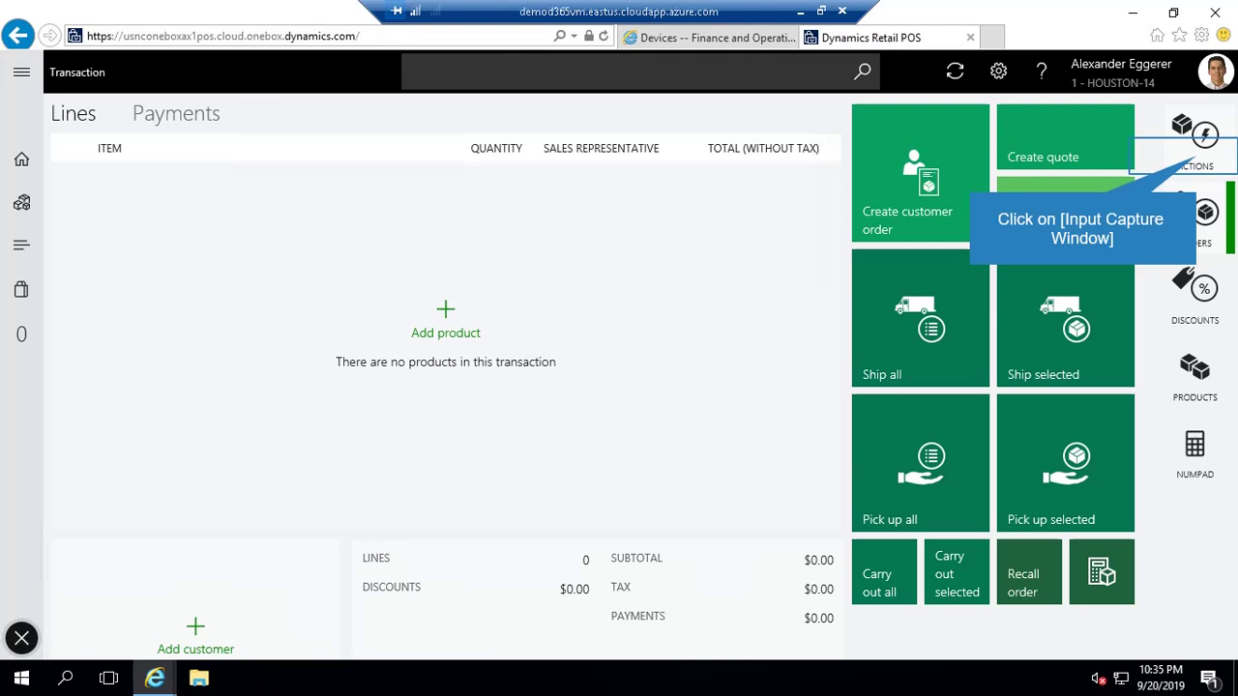
- Return to the Actions tiles, opening then cancelling the Add loyalty card prompt
{"action": "left_click", "coordinate": [1195, 141]}
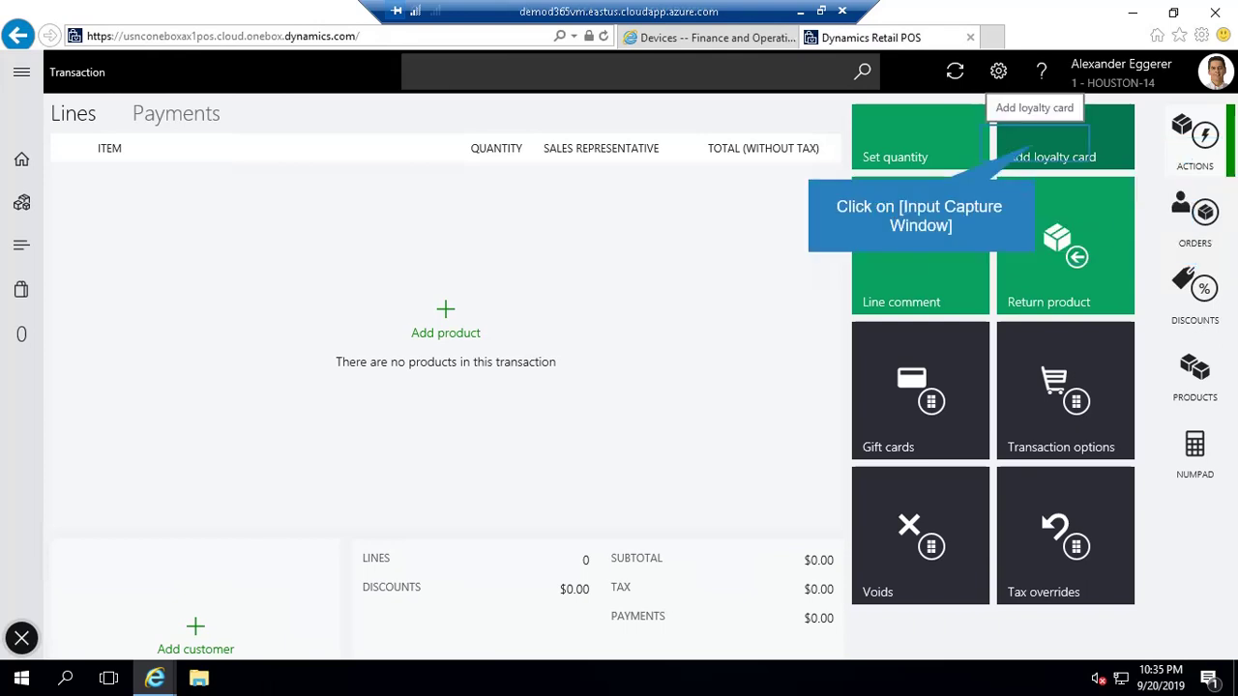
{"action": "left_click", "coordinate": [1065, 141]}
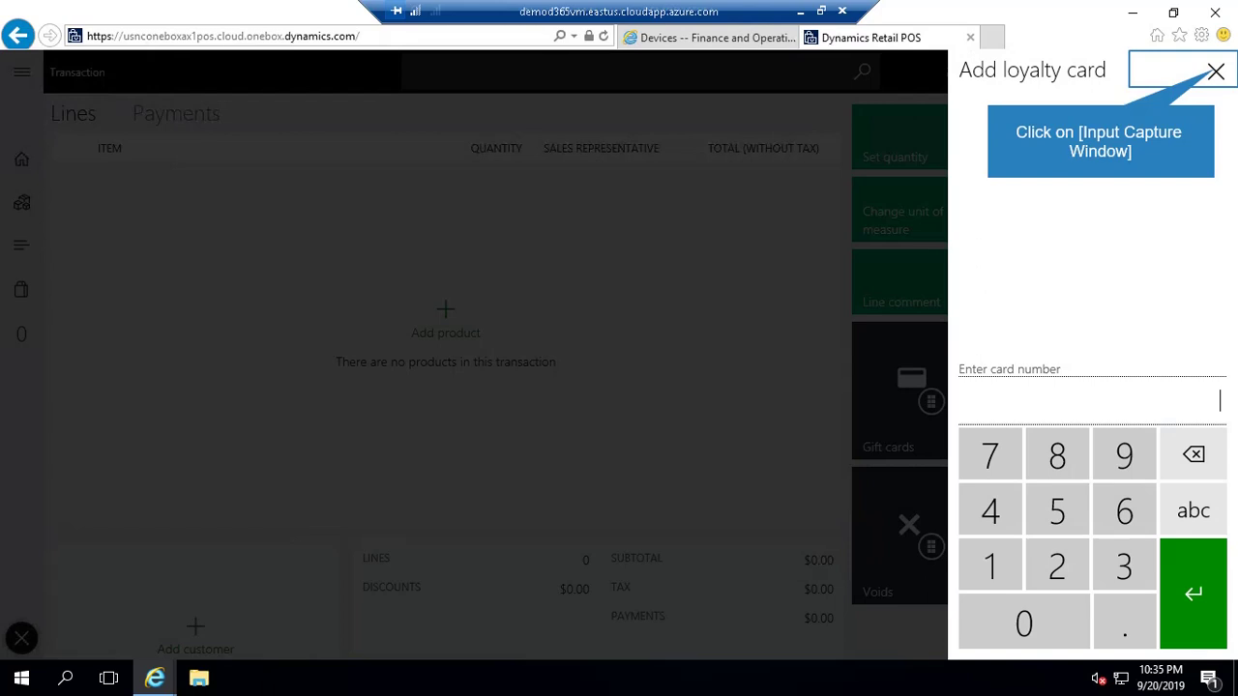
{"action": "key", "text": "Escape"}
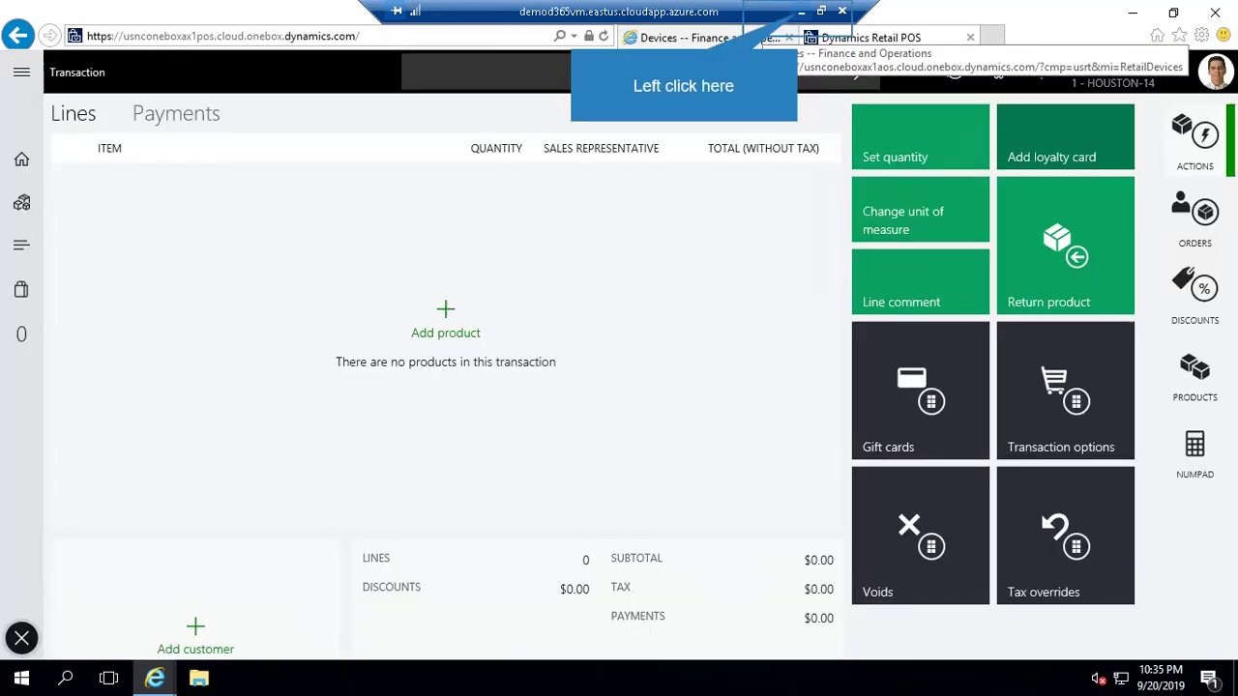